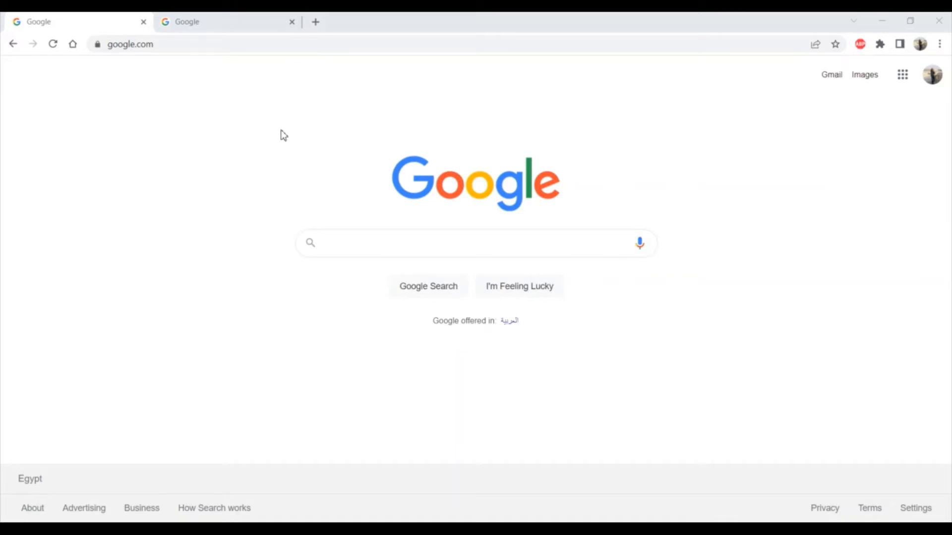
Open freepik.com and search its images for nature
{"action": "left_click", "coordinate": [217, 46]}
{"action": "type", "text": "freepik"}
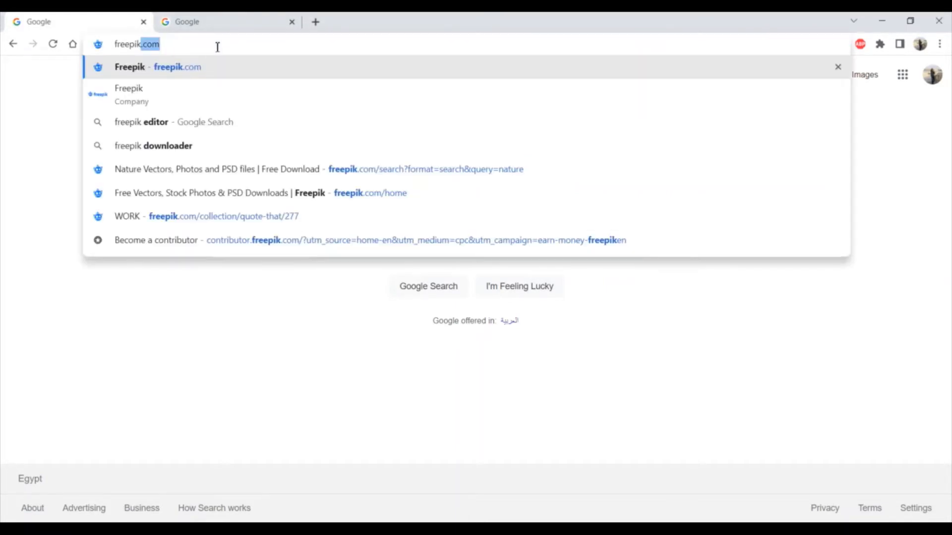
{"action": "left_click", "coordinate": [200, 70]}
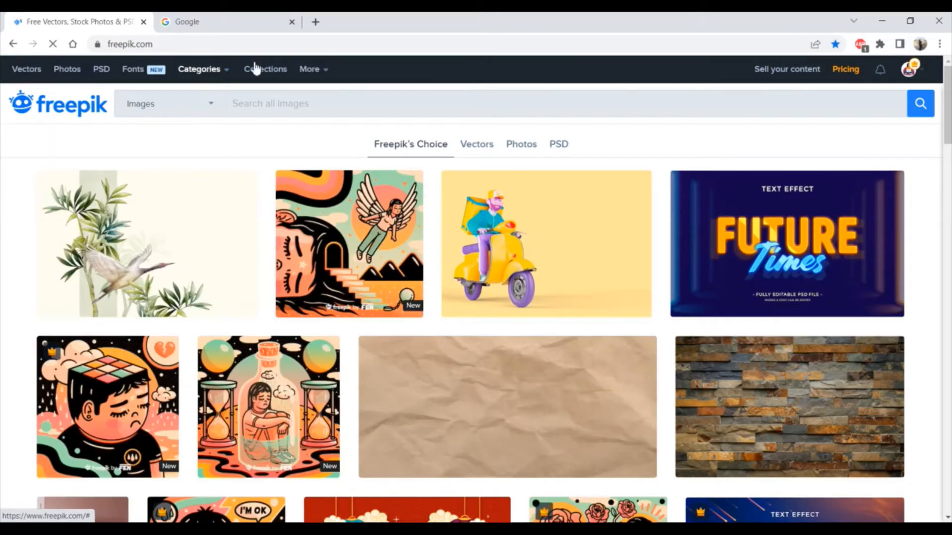
{"action": "left_click", "coordinate": [327, 100]}
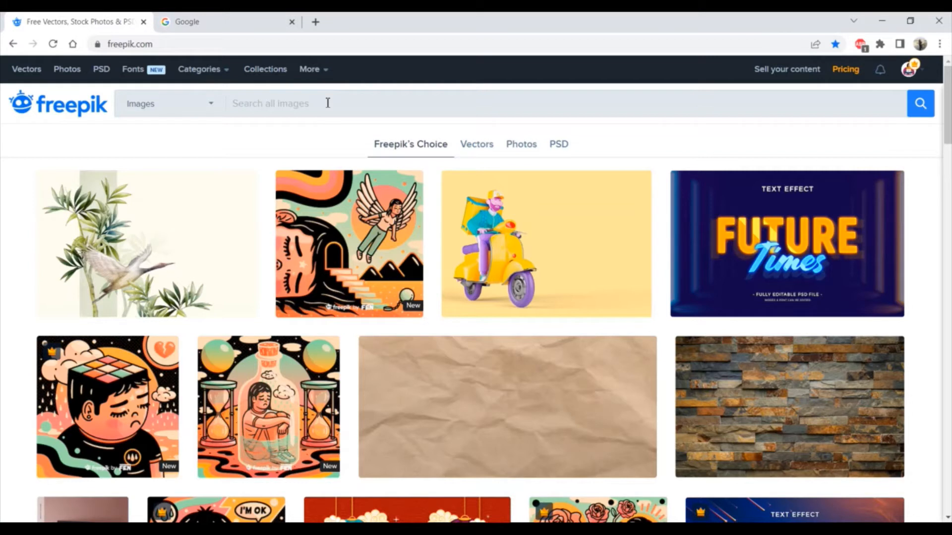
{"action": "type", "text": "natur"}
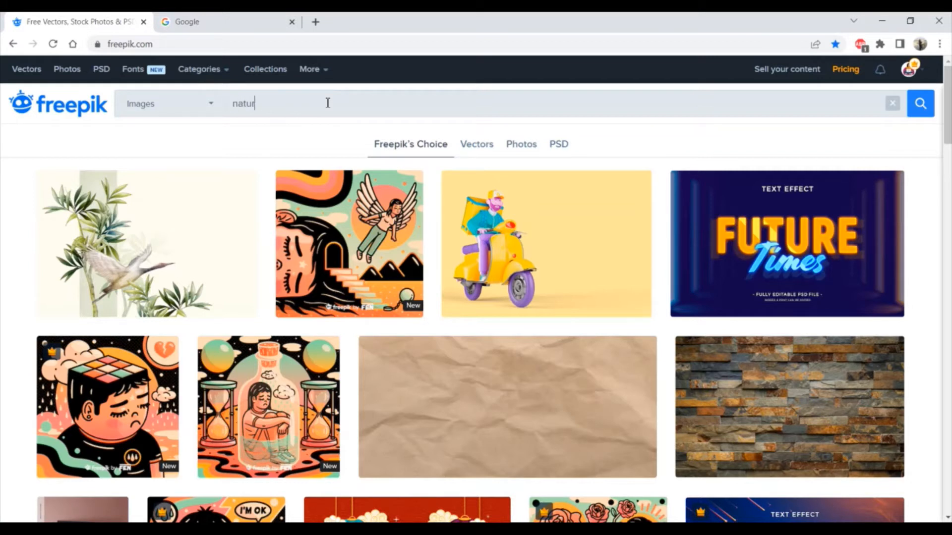
{"action": "type", "text": "e"}
{"action": "key", "text": "Return"}
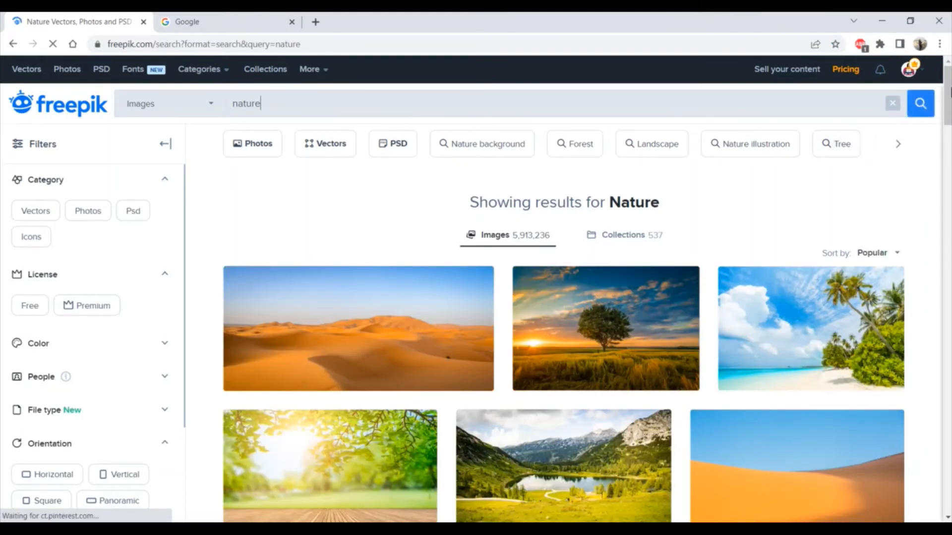
Download the photo of the single tree in a field at sunset from the nature results
{"action": "left_click_drag", "start_coordinate": [948, 92], "coordinate": [949, 104]}
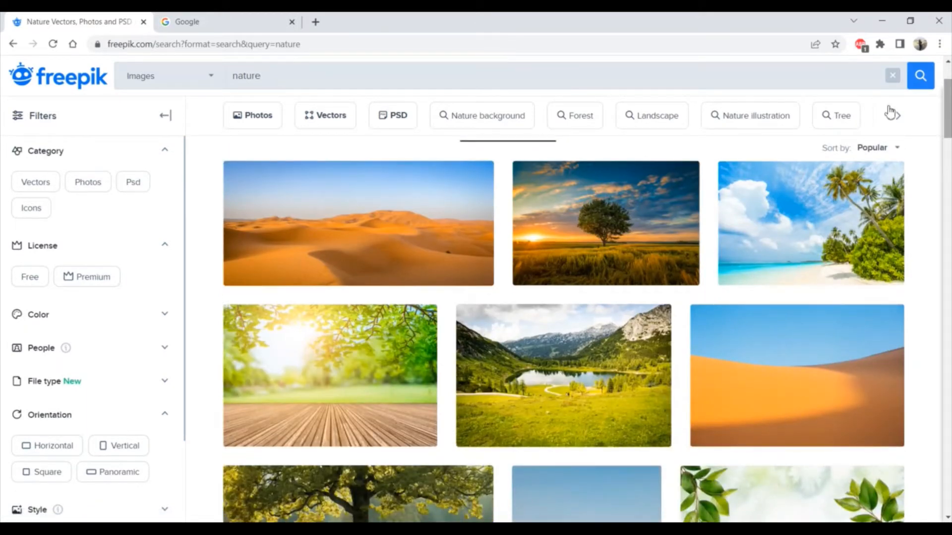
{"action": "left_click", "coordinate": [625, 220]}
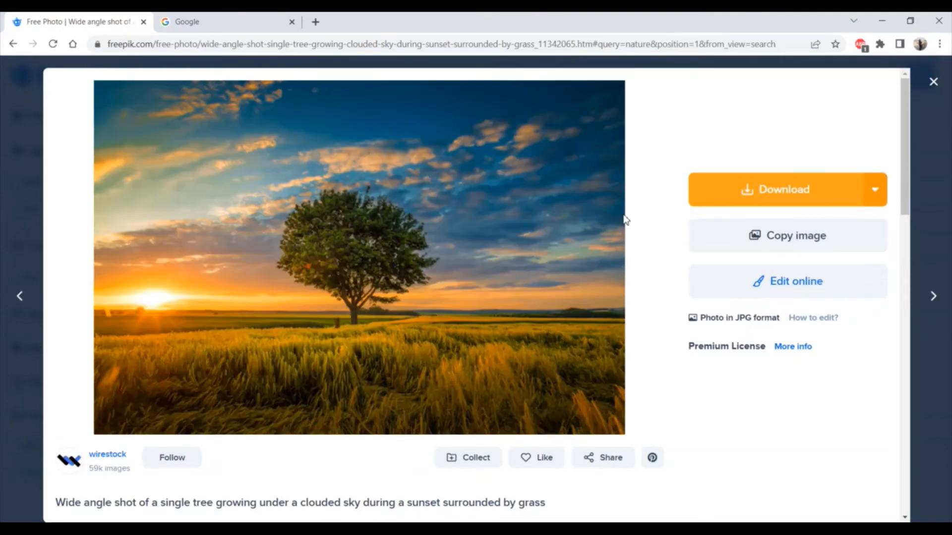
{"action": "left_click", "coordinate": [715, 197]}
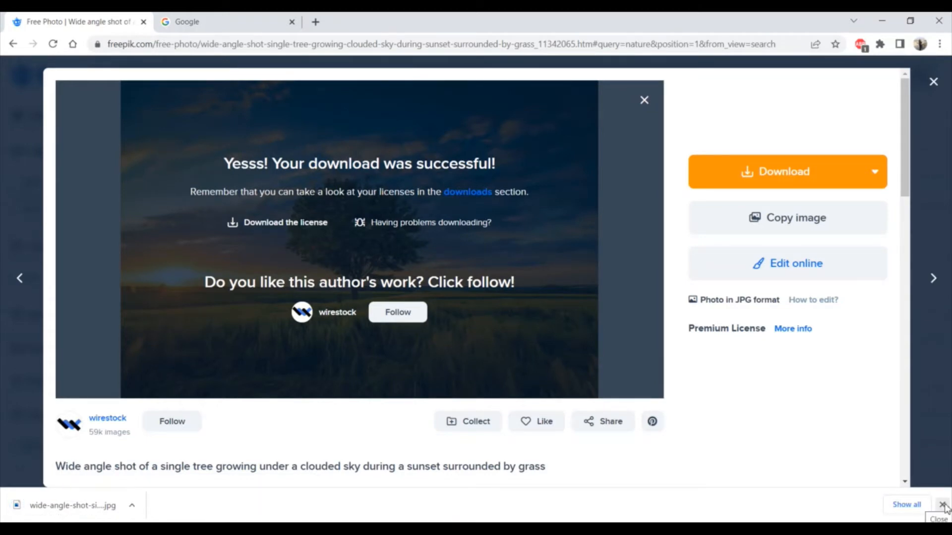
{"action": "left_click", "coordinate": [941, 505]}
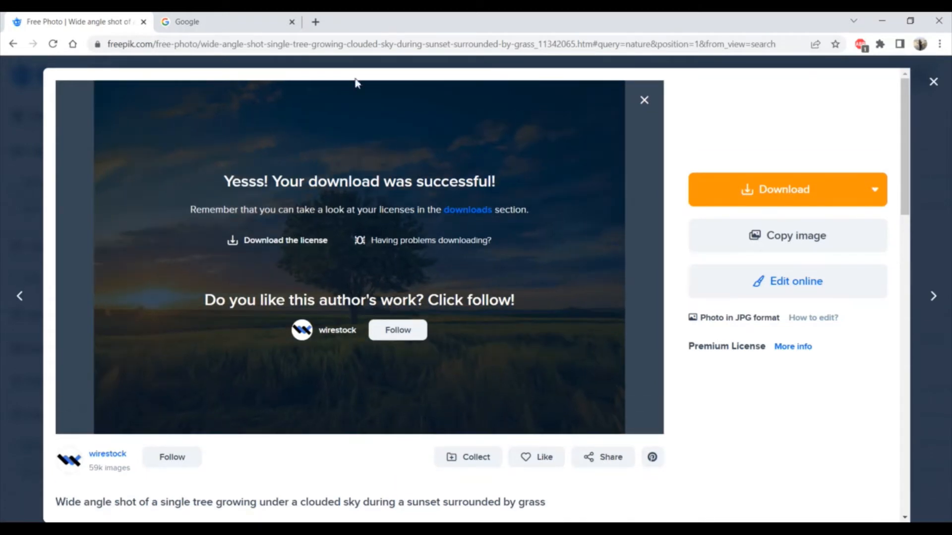
Search Google for adobe color wheel in the second browser tab and open the Adobe Color wheel page
{"action": "left_click", "coordinate": [230, 22]}
{"action": "left_click", "coordinate": [221, 44]}
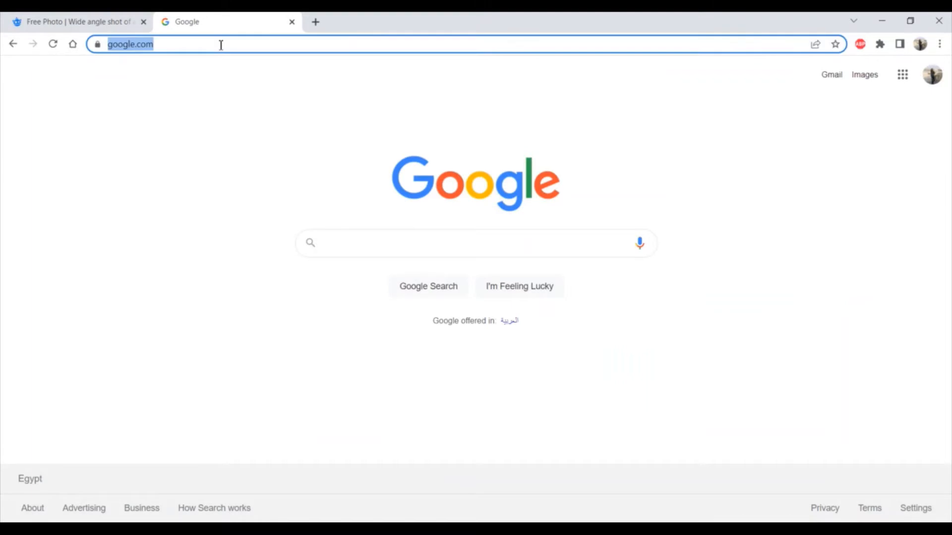
{"action": "type", "text": "adobe col"}
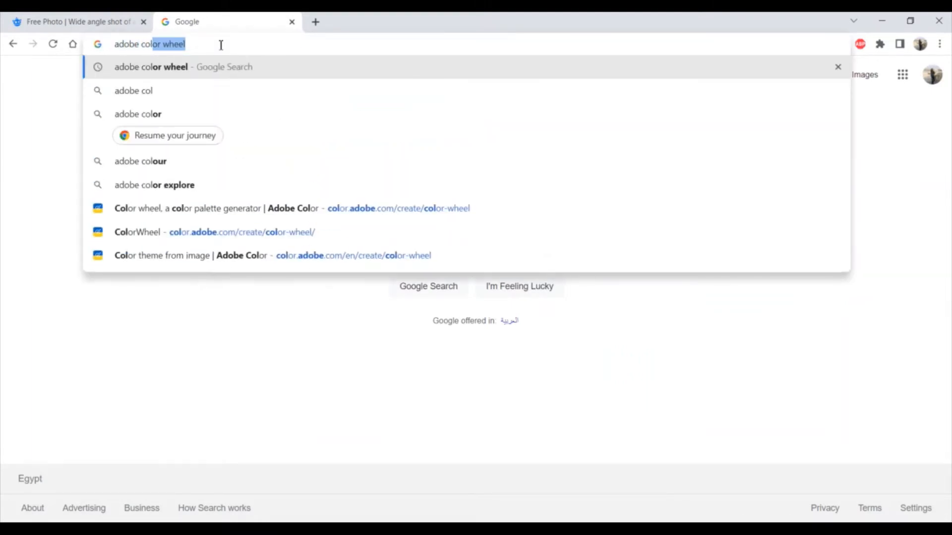
{"action": "type", "text": "or"}
{"action": "left_click", "coordinate": [190, 67]}
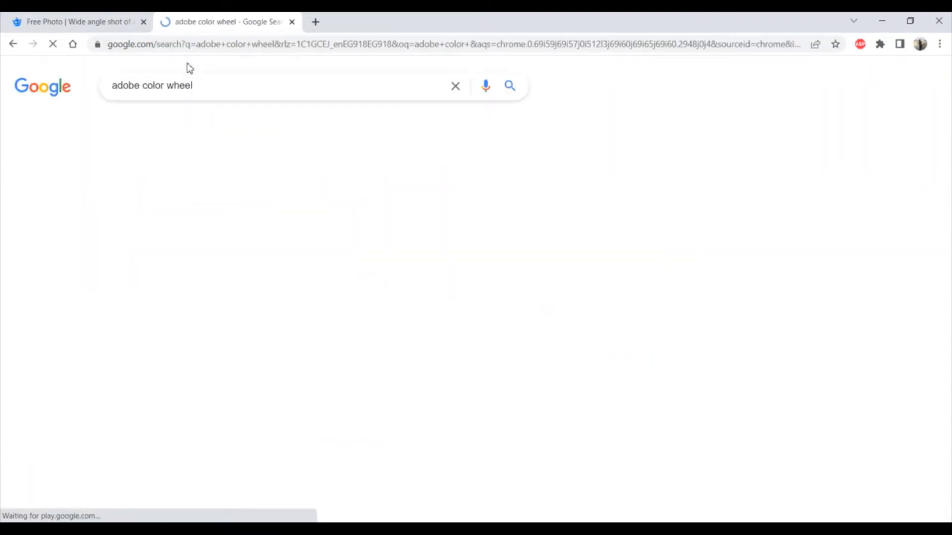
{"action": "left_click", "coordinate": [197, 193]}
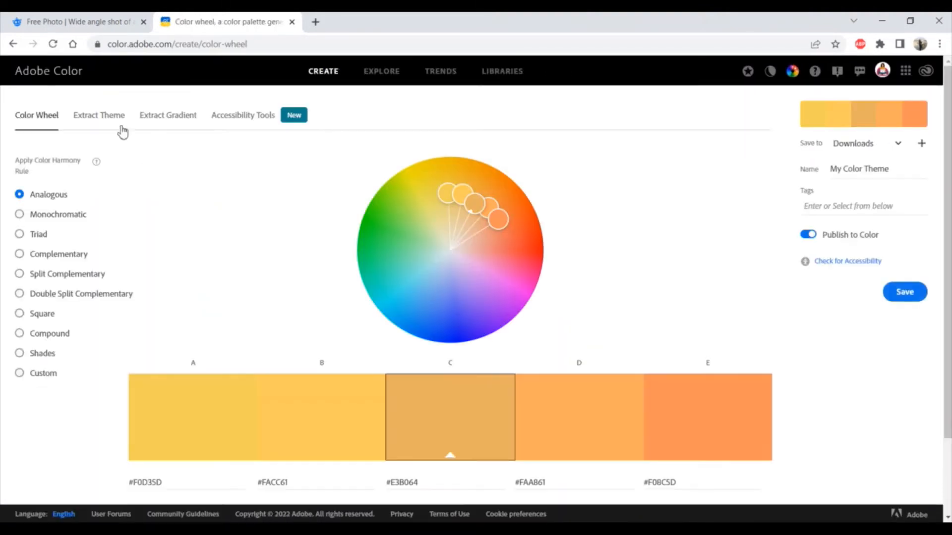
Extract a color theme from the downloaded wide-angle single tree sunset image in the Downloads folder
{"action": "left_click", "coordinate": [106, 117]}
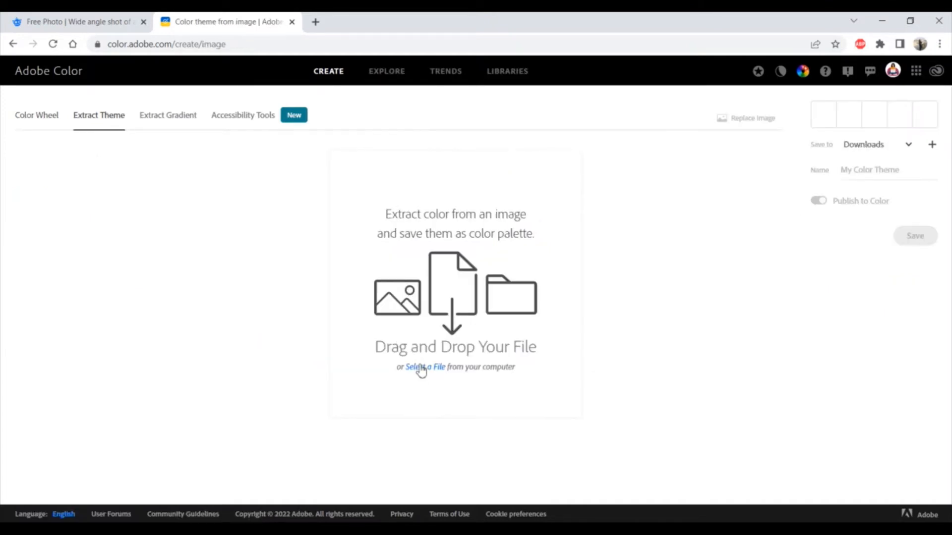
{"action": "left_click", "coordinate": [421, 368]}
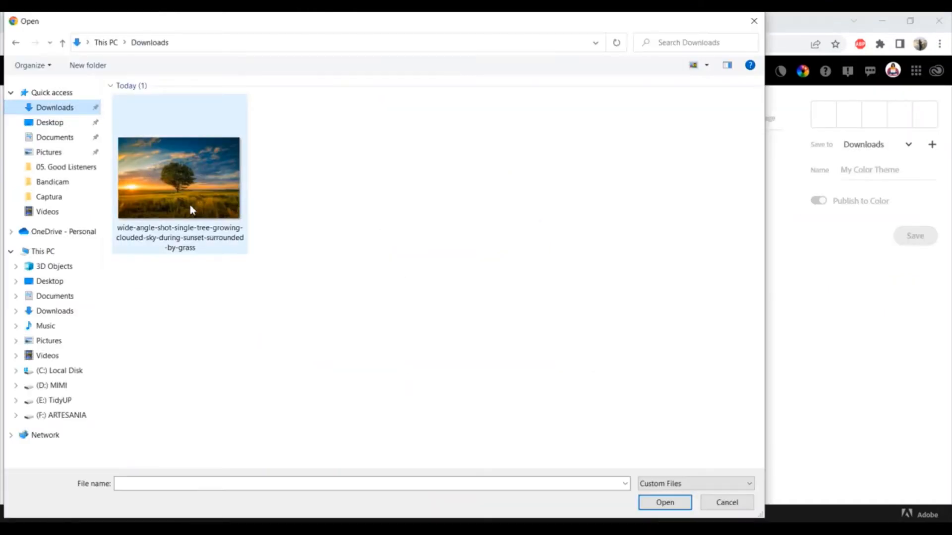
{"action": "double_click", "coordinate": [190, 204]}
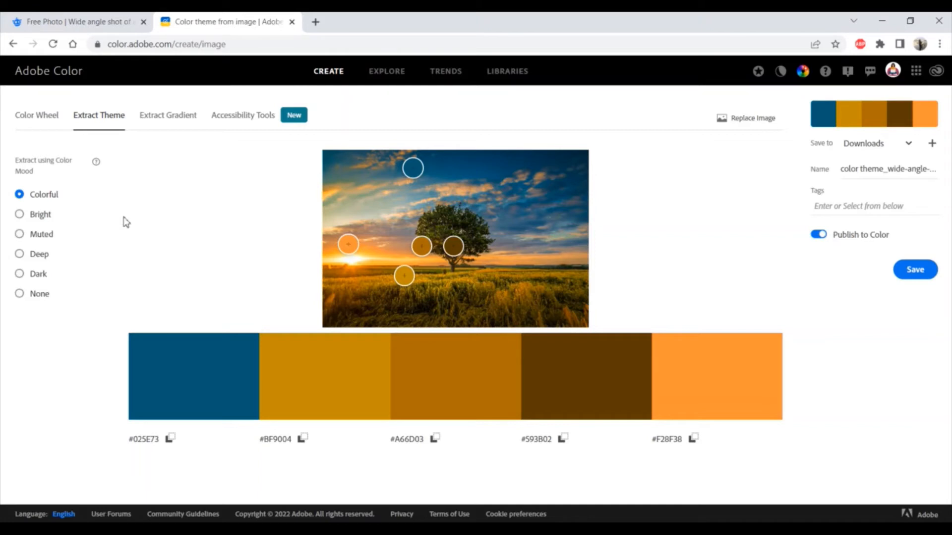
Compare the Bright, Muted, Deep and Dark color moods for the extracted theme and settle on Muted
{"action": "left_click", "coordinate": [43, 223]}
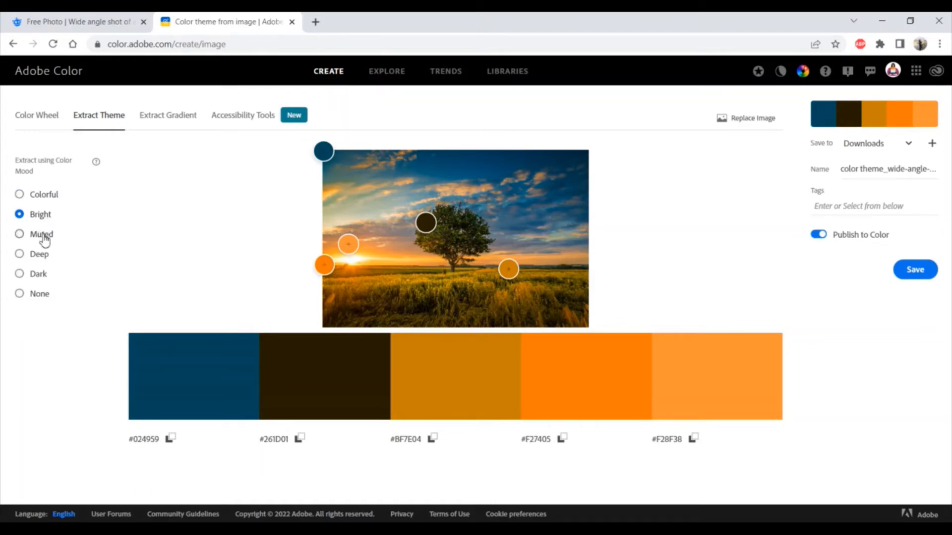
{"action": "left_click", "coordinate": [45, 240]}
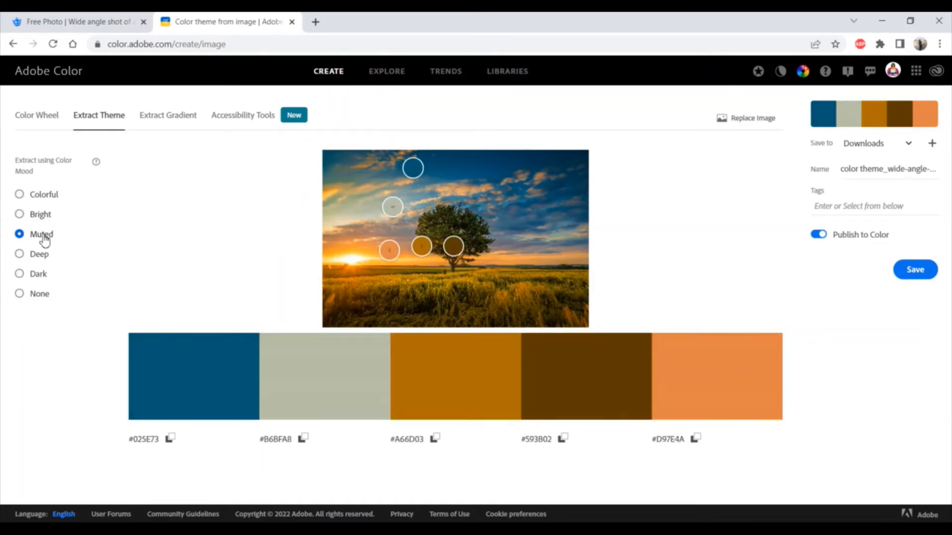
{"action": "left_click", "coordinate": [42, 261]}
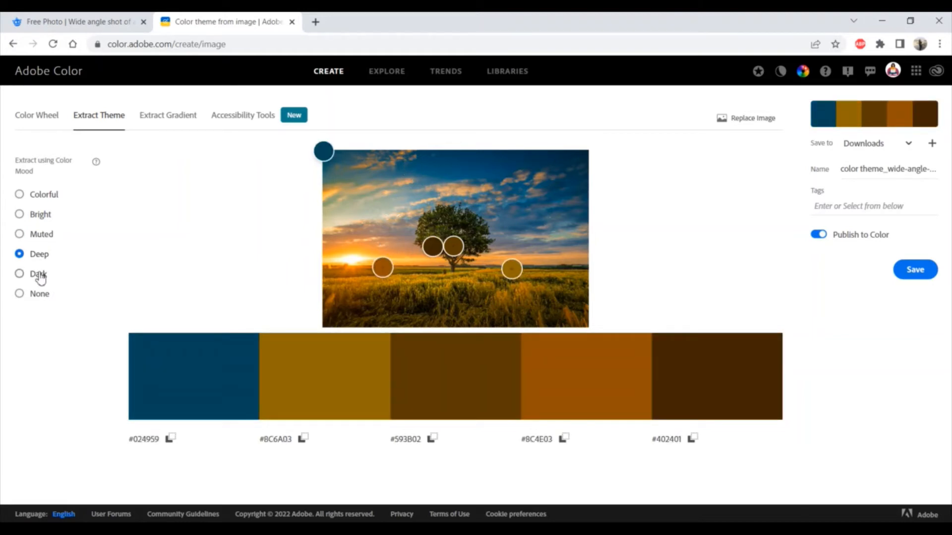
{"action": "left_click", "coordinate": [42, 280]}
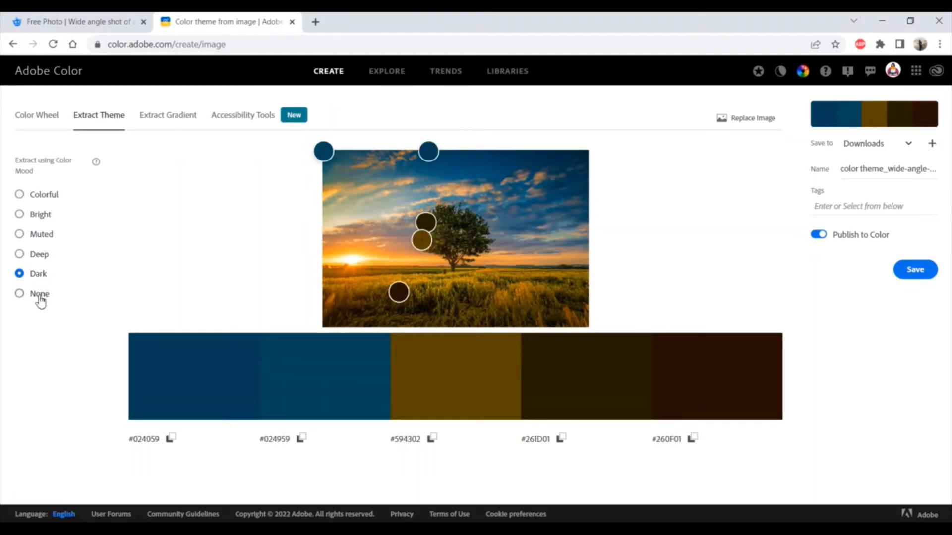
{"action": "left_click", "coordinate": [36, 234]}
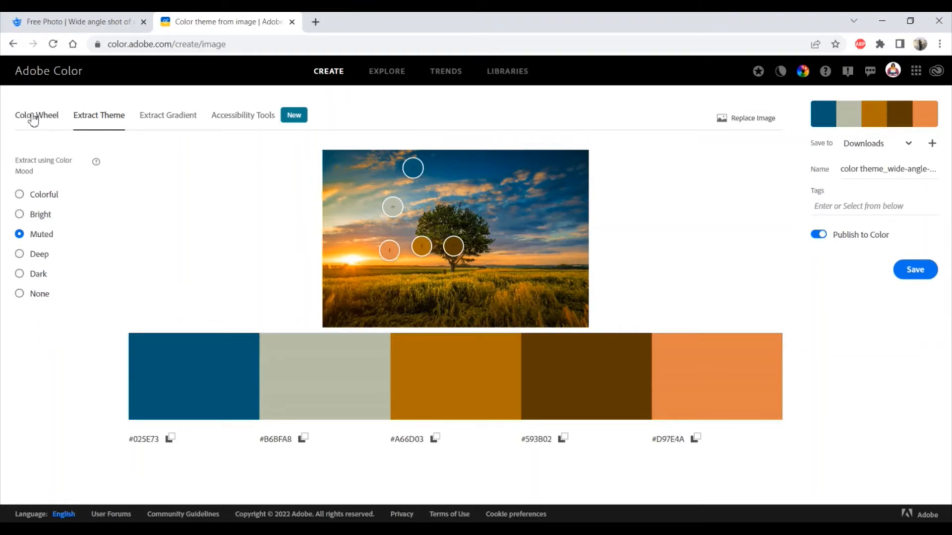
Show the extracted palette on the Color Wheel and set the blue swatch A as the base color
{"action": "left_click", "coordinate": [33, 116]}
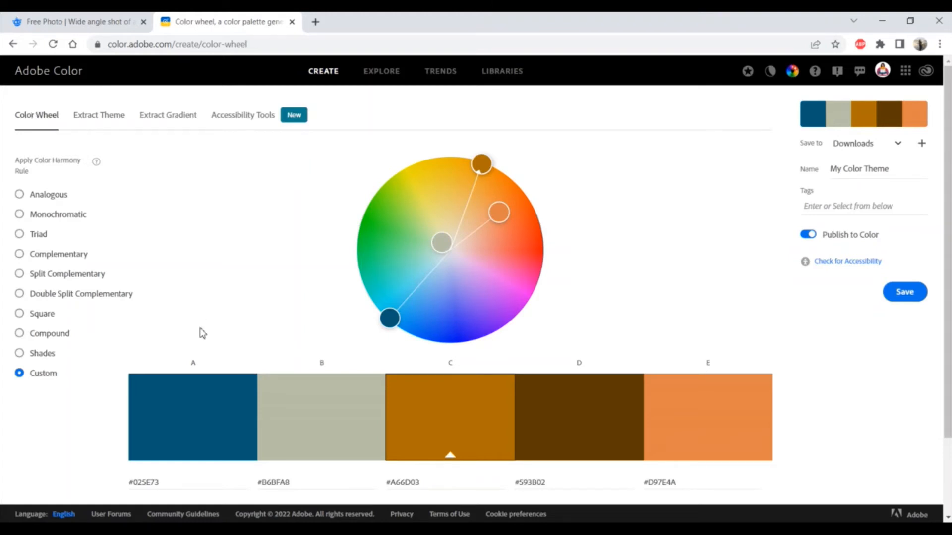
{"action": "left_click", "coordinate": [201, 427]}
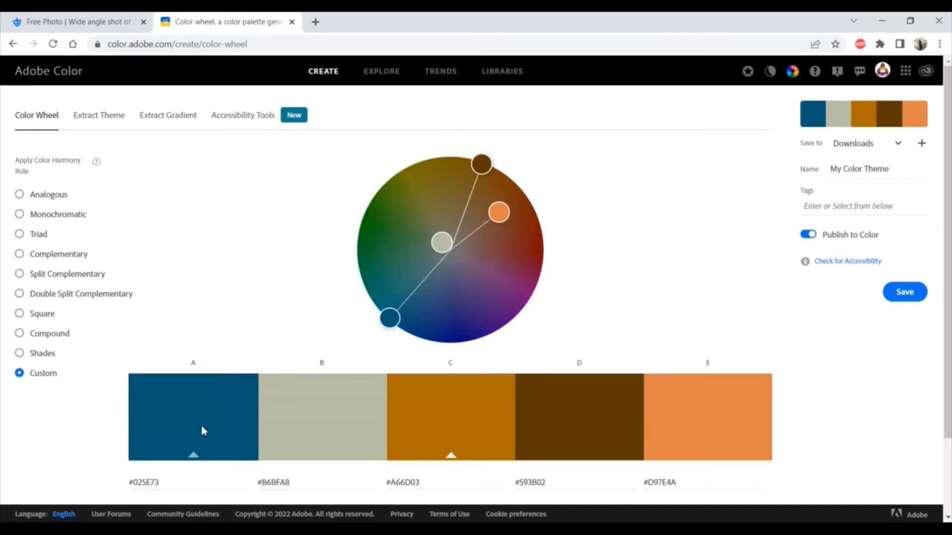
{"action": "left_click", "coordinate": [193, 456]}
Preview every color harmony rule from Analogous through Shades with the blue base color
{"action": "left_click", "coordinate": [60, 201]}
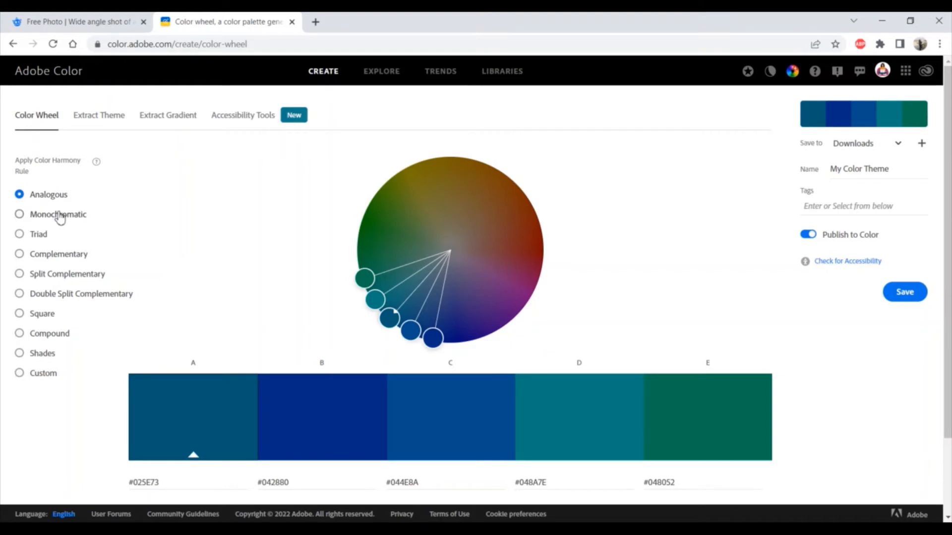
{"action": "left_click", "coordinate": [60, 216]}
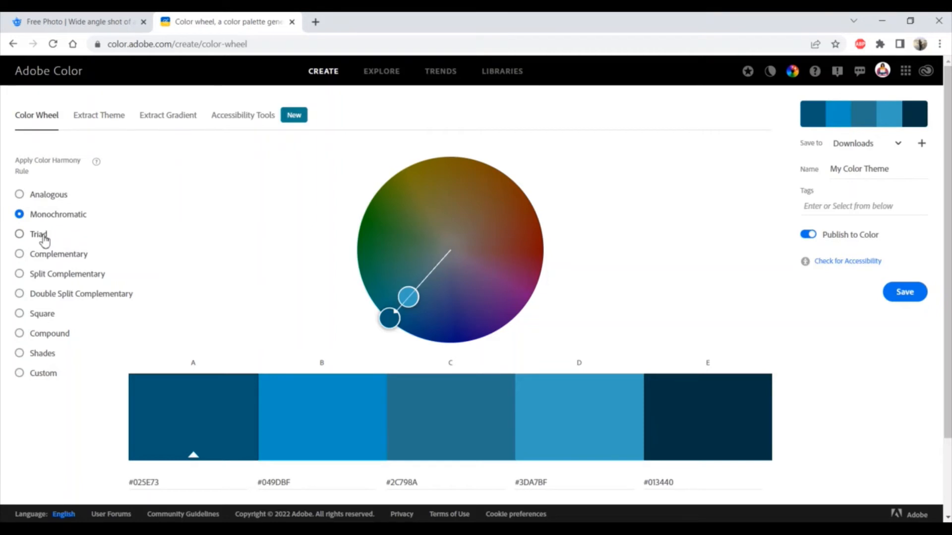
{"action": "left_click", "coordinate": [44, 241]}
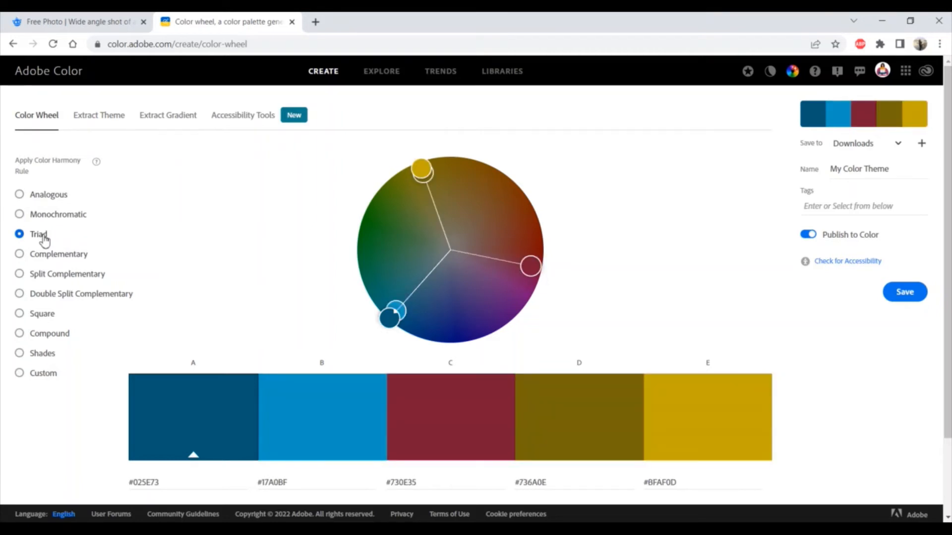
{"action": "left_click", "coordinate": [75, 261]}
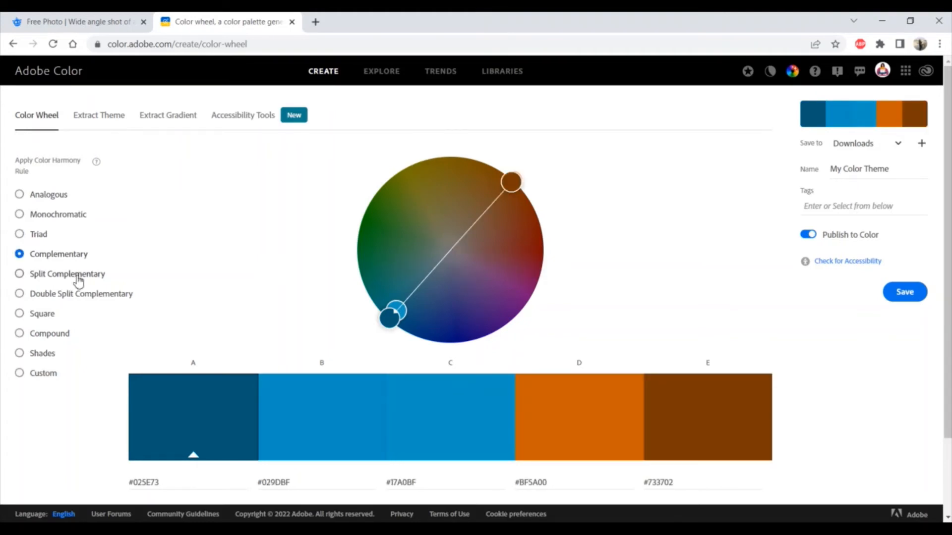
{"action": "left_click", "coordinate": [78, 280]}
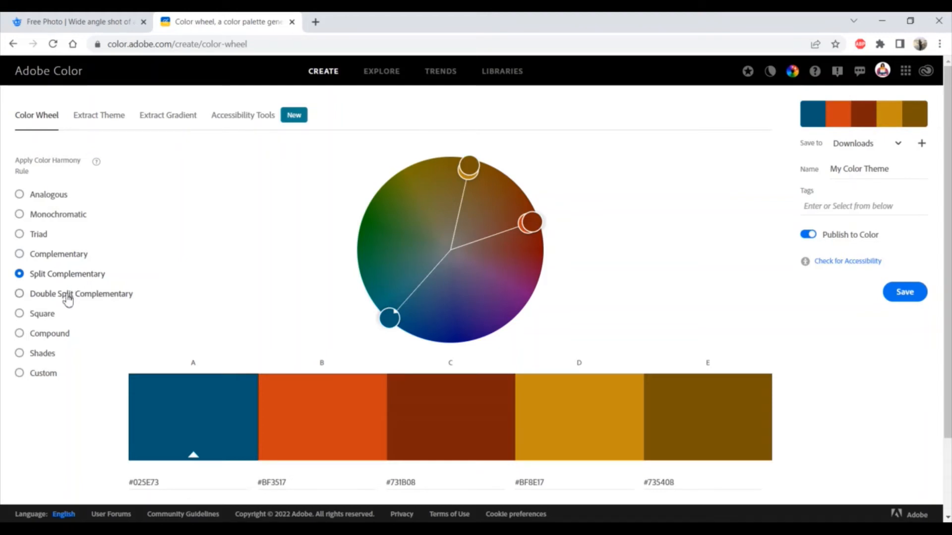
{"action": "left_click", "coordinate": [68, 299]}
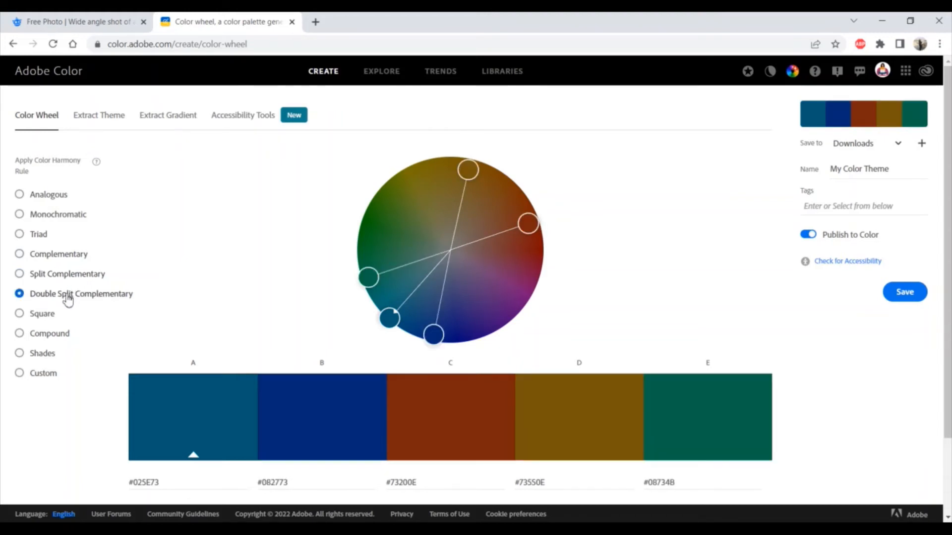
{"action": "left_click", "coordinate": [51, 321]}
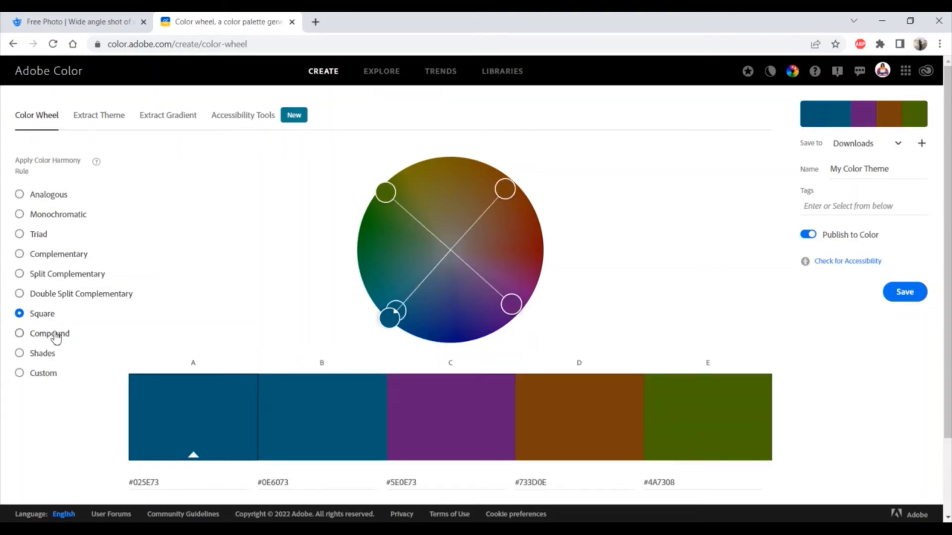
{"action": "left_click", "coordinate": [57, 339]}
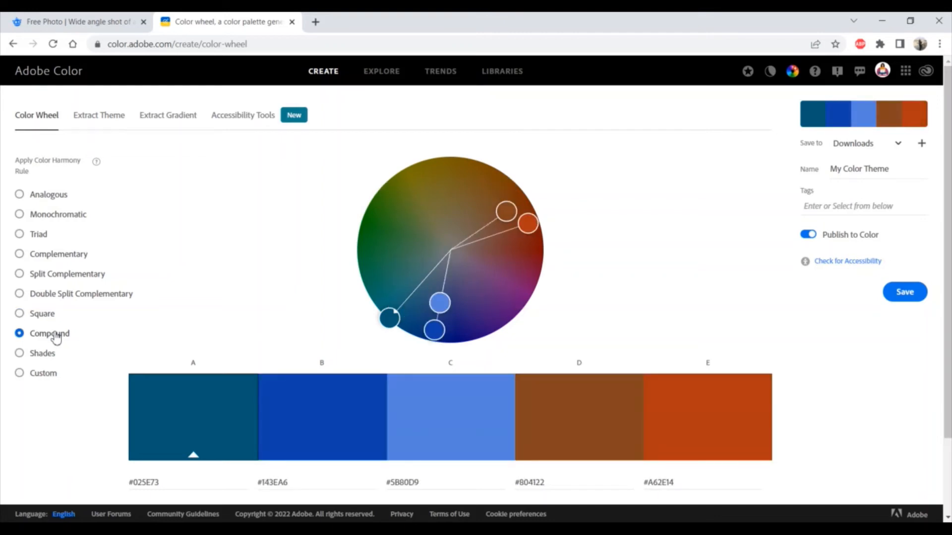
{"action": "left_click", "coordinate": [48, 358]}
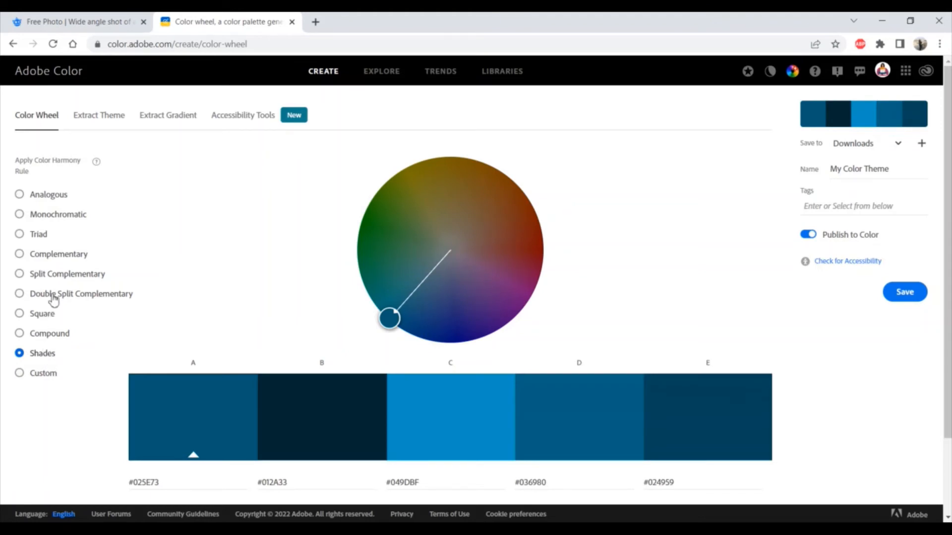
Apply the Split Complementary harmony rule and move swatch C's wheel handle inward to a muted brown, about #75402F
{"action": "left_click", "coordinate": [61, 278]}
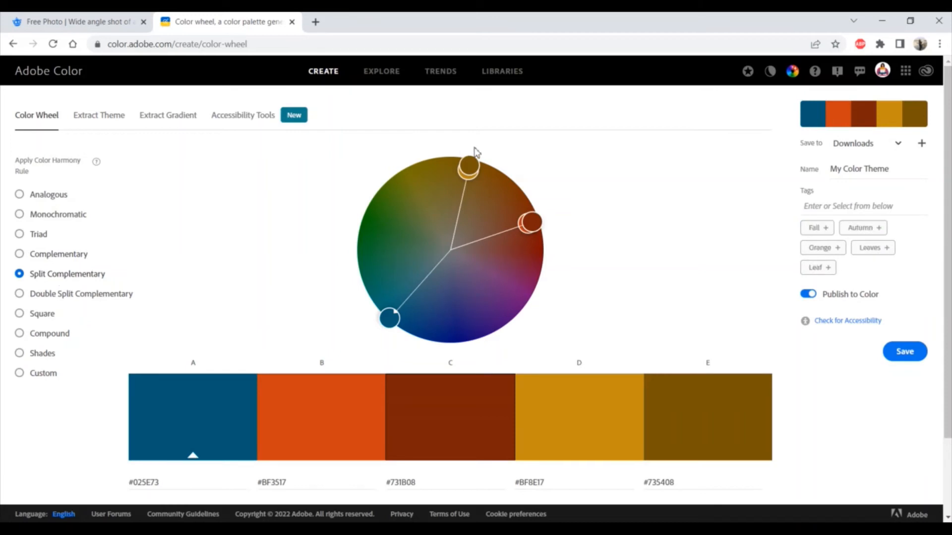
{"action": "left_click_drag", "start_coordinate": [534, 224], "coordinate": [506, 214]}
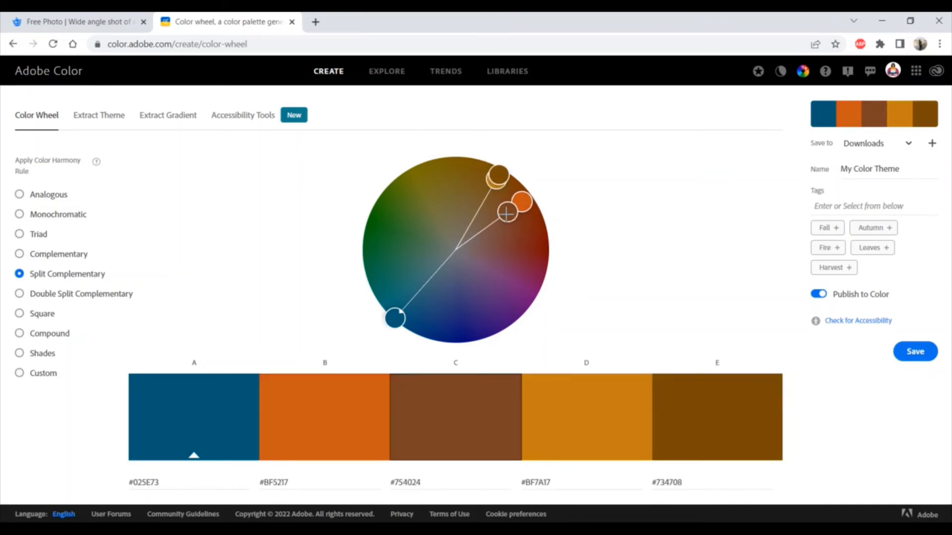
{"action": "mouse_move", "coordinate": [512, 230]}
{"action": "left_mouse_down"}
{"action": "mouse_move", "coordinate": [514, 287]}
{"action": "mouse_move", "coordinate": [525, 258]}
{"action": "mouse_move", "coordinate": [504, 227]}
{"action": "left_mouse_up"}
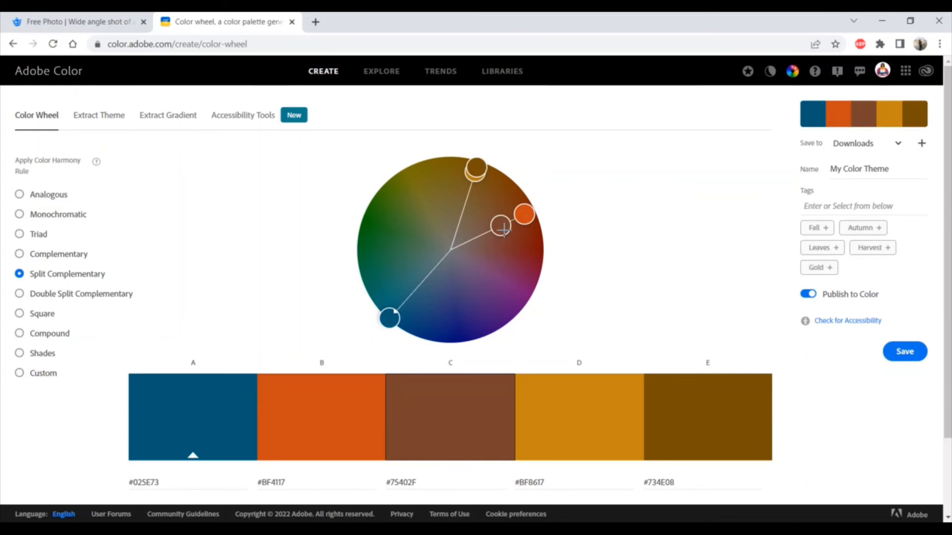
Name the color theme My Brand Kit and save it to the Downloads library
{"action": "double_click", "coordinate": [880, 170]}
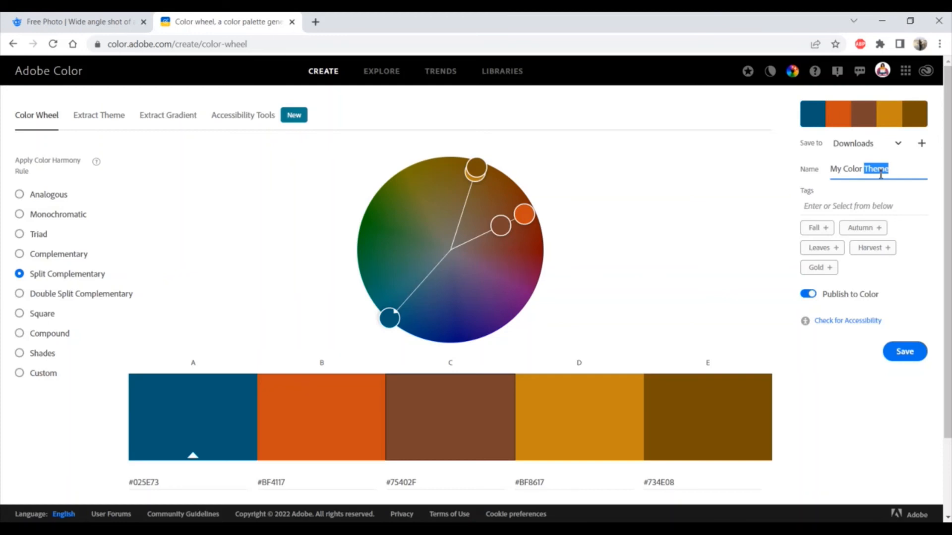
{"action": "left_click", "coordinate": [880, 171]}
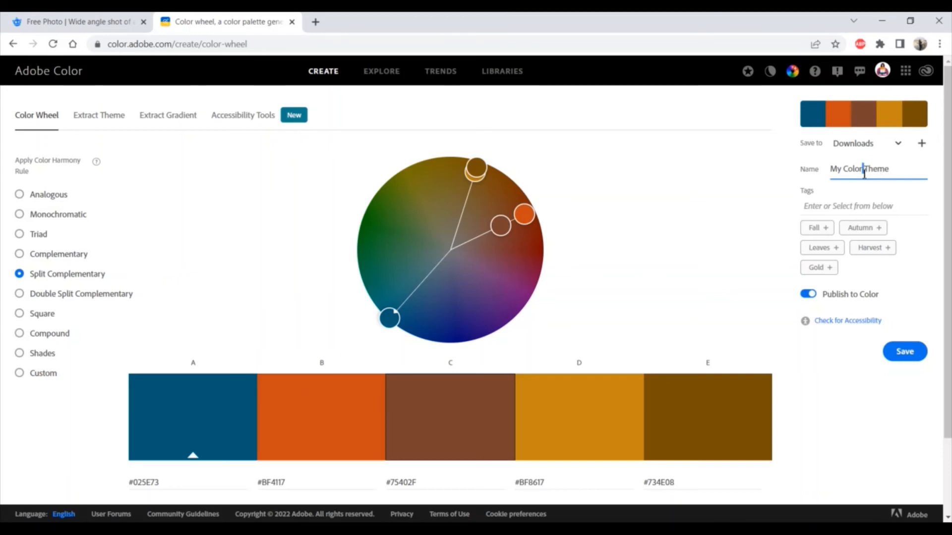
{"action": "triple_click", "coordinate": [863, 171]}
{"action": "type", "text": "My Brand Kit"}
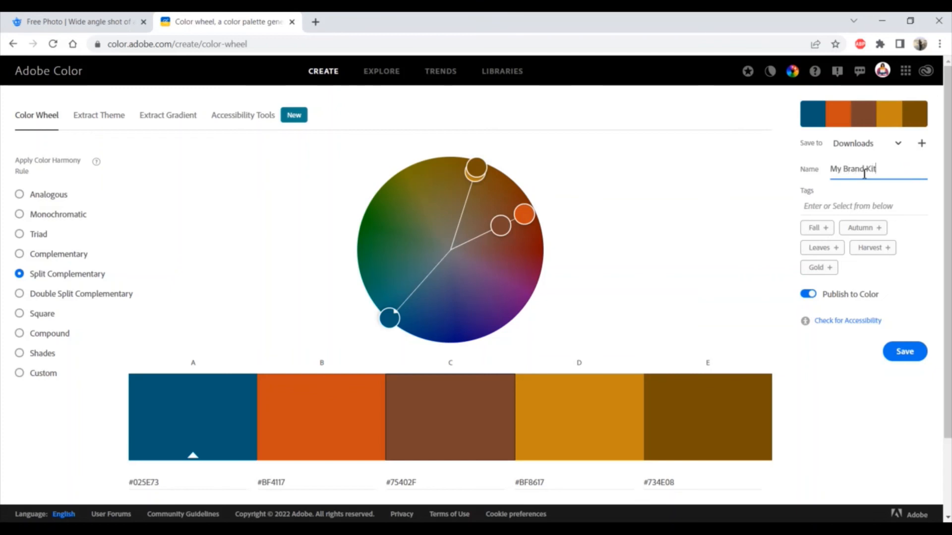
{"action": "left_click", "coordinate": [906, 355]}
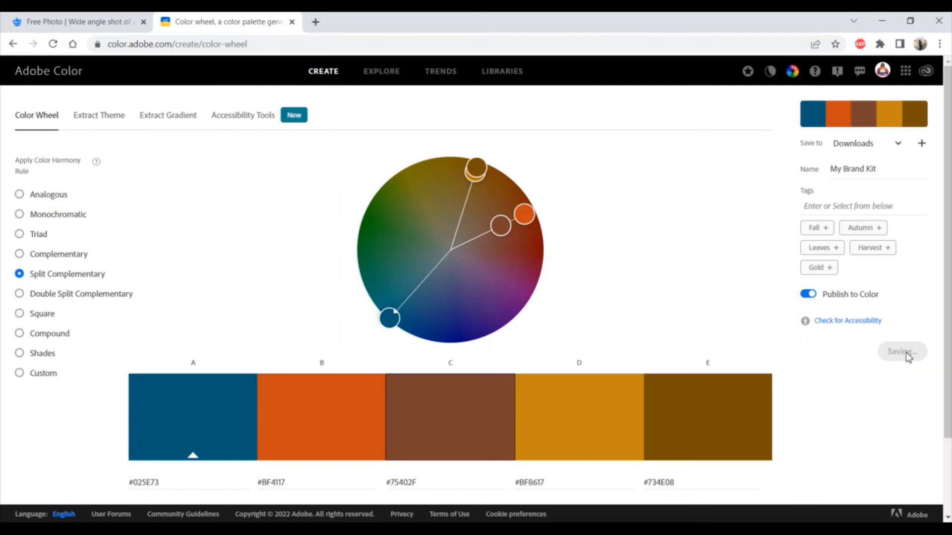